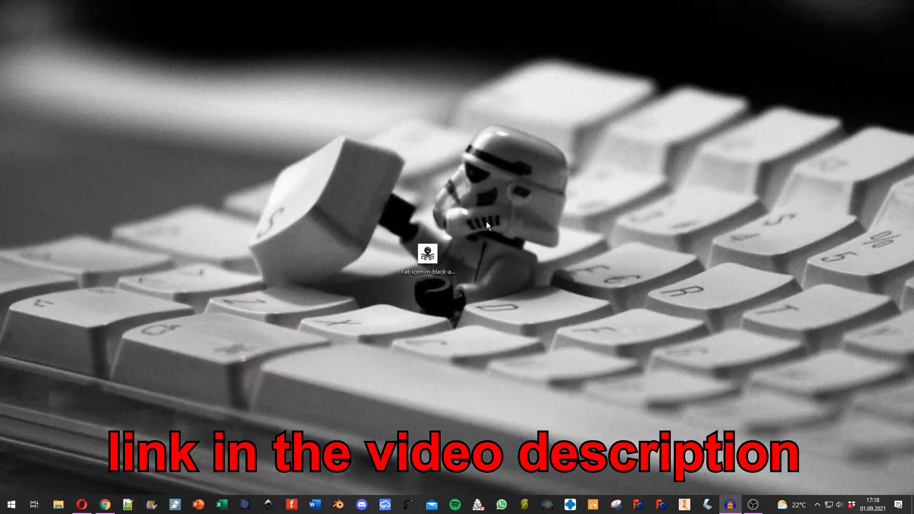
drag(427, 255, 290, 269)
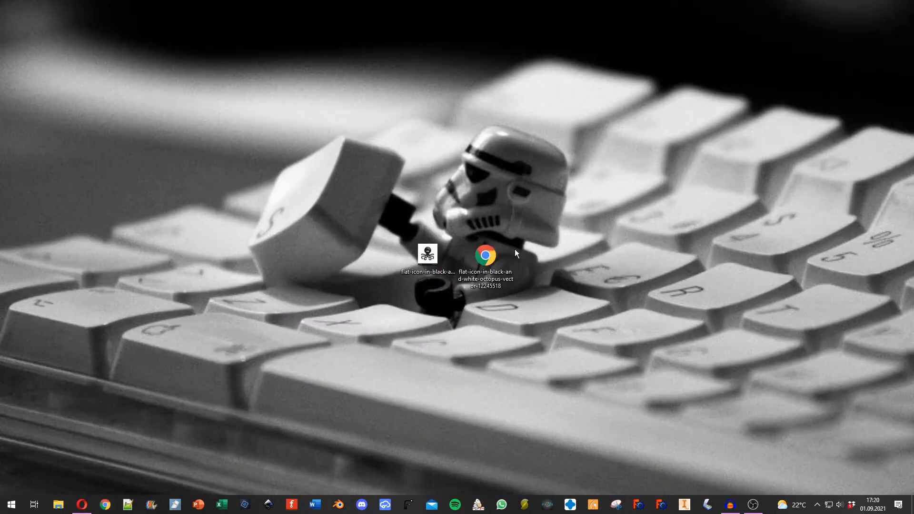
drag(497, 255, 523, 243)
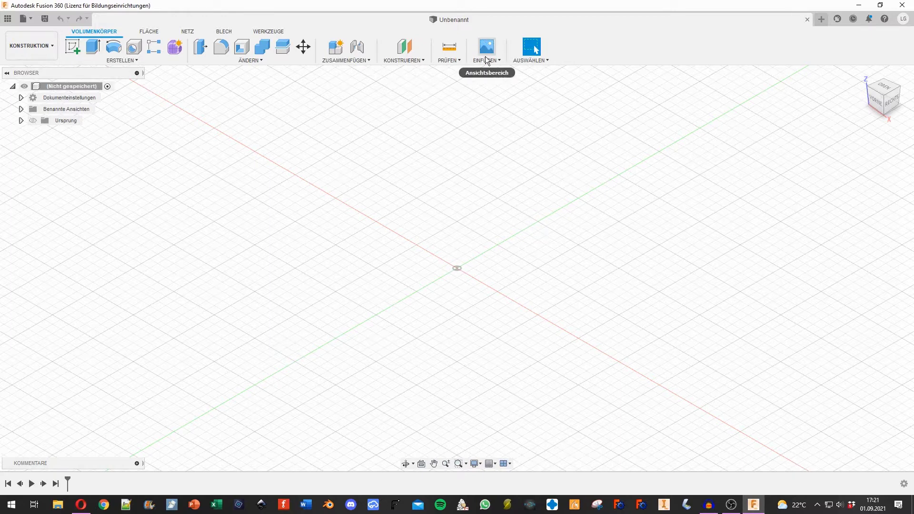
Insert the octopus SVG file from the computer onto the horizontal XY origin plane.
click(499, 64)
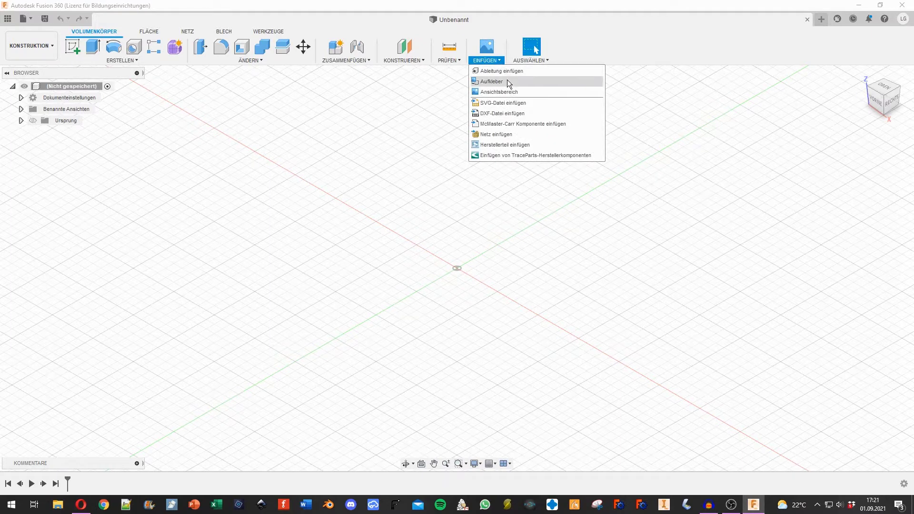
click(485, 104)
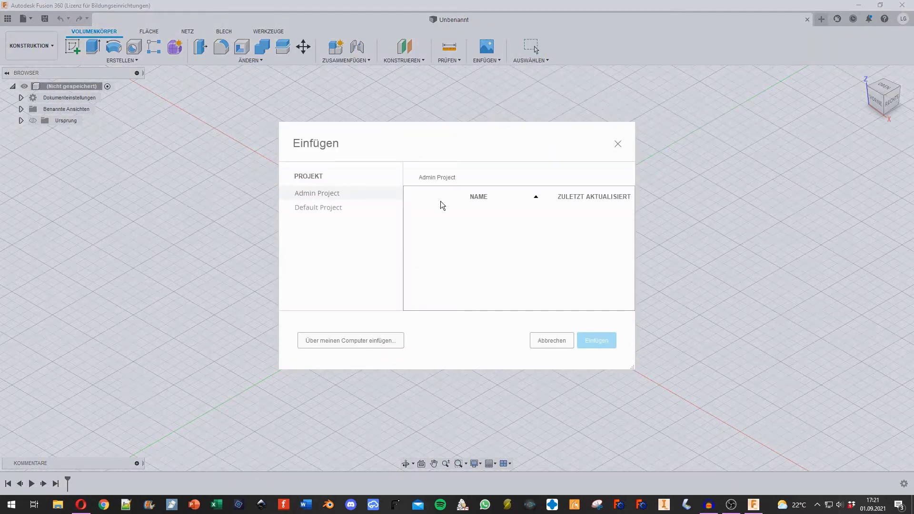
click(346, 339)
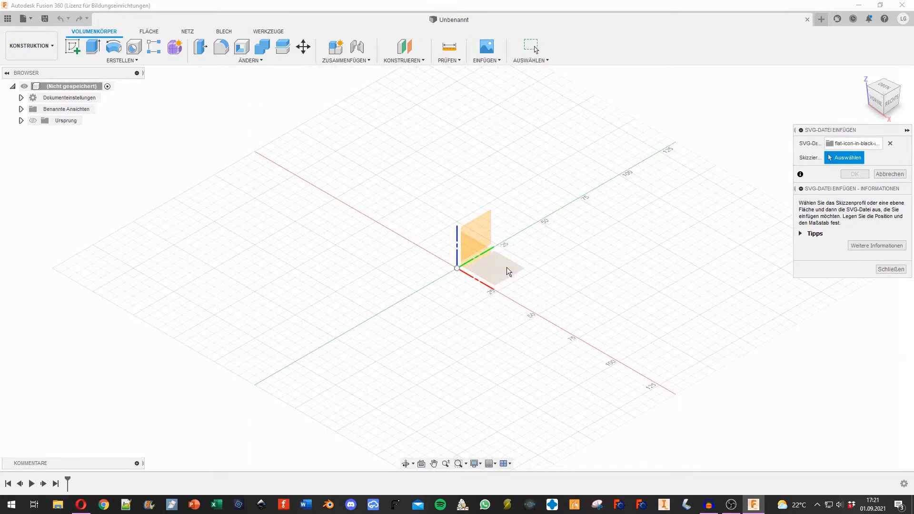
click(508, 271)
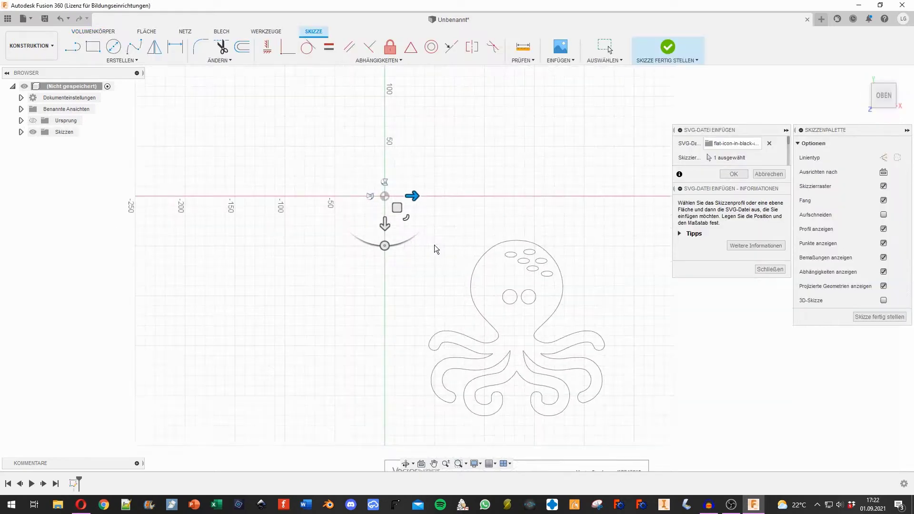
Move the imported octopus drawing freely toward negative X and positive Y, and finish the sketch.
scroll(469, 290, up, 3)
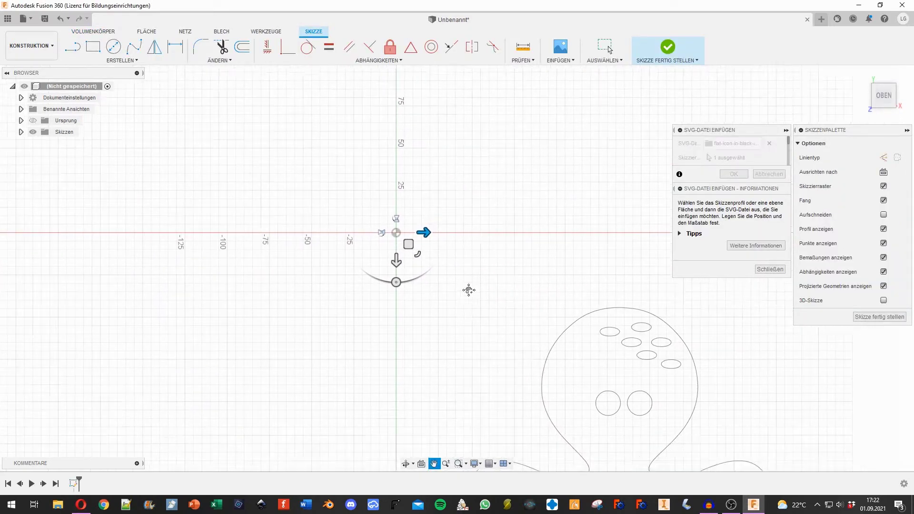
scroll(439, 261, down, 5)
middle_drag(440, 262, 381, 198)
scroll(381, 198, down, 1)
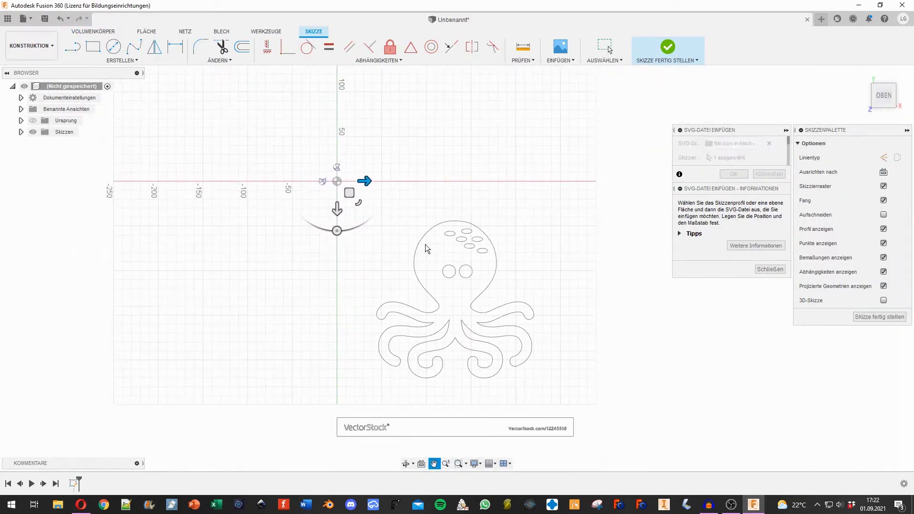
key(Escape)
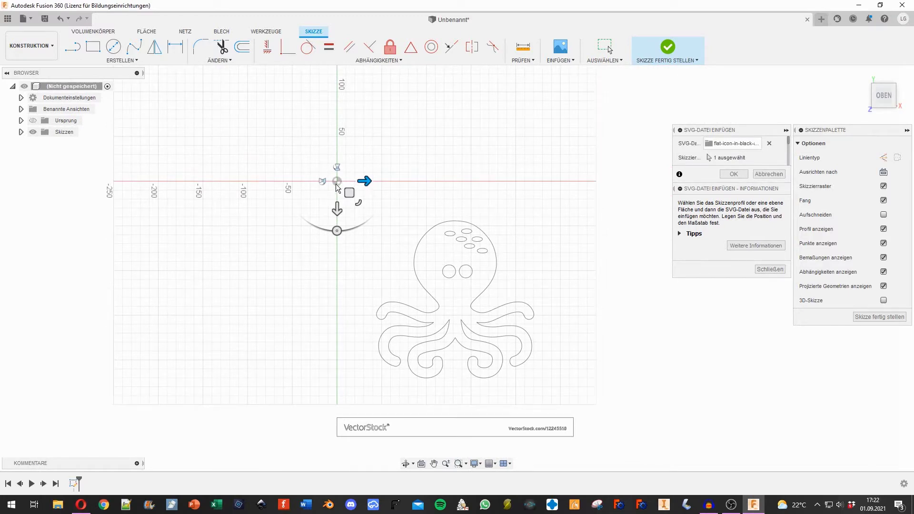
drag(348, 190, 317, 161)
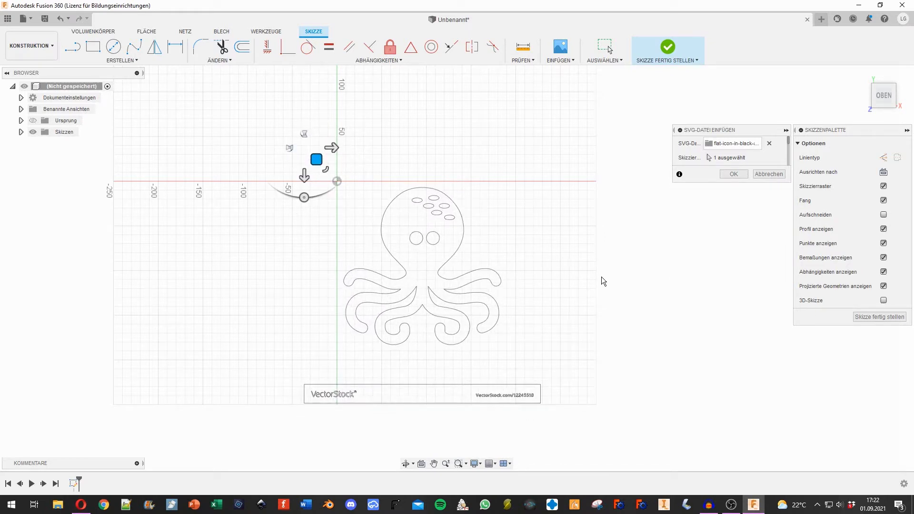
click(868, 317)
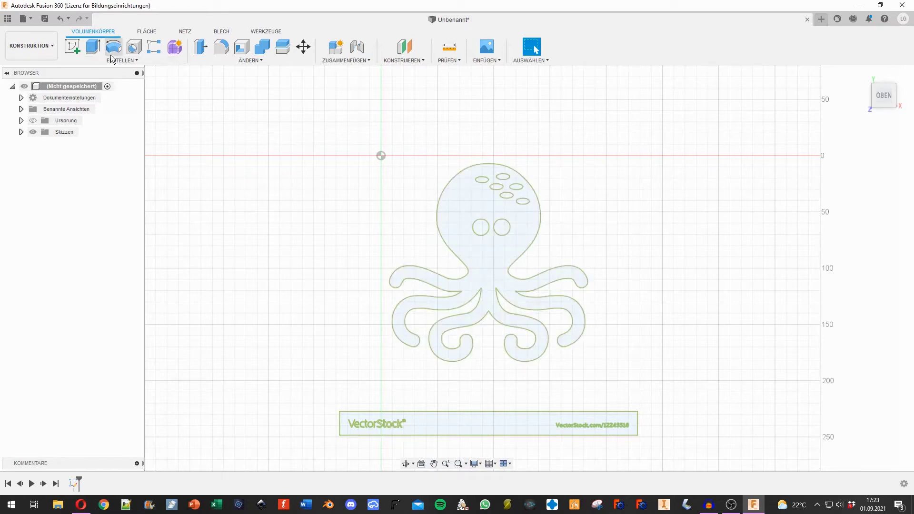
Extrude the octopus profile upward 5 mm as a new body, leaving out the eye and spot openings.
click(93, 47)
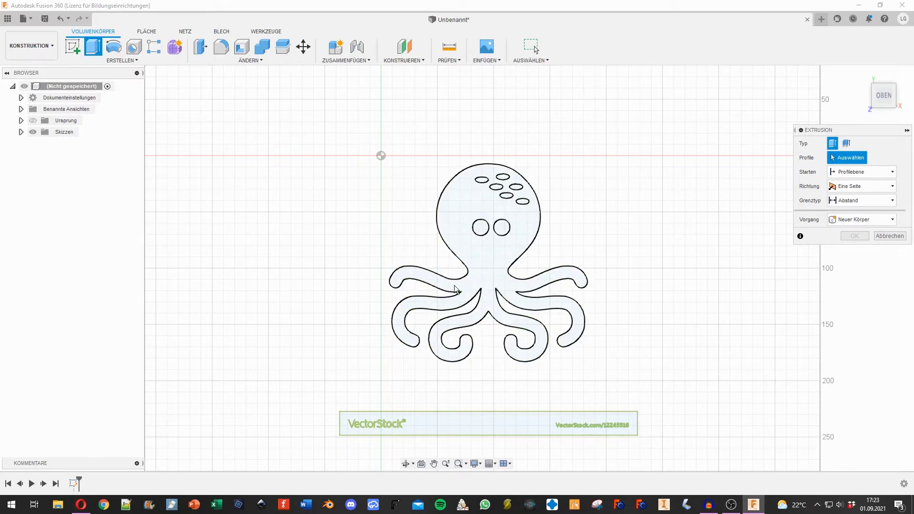
shift+middle_drag(577, 257, 549, 264)
scroll(550, 265, up, 4)
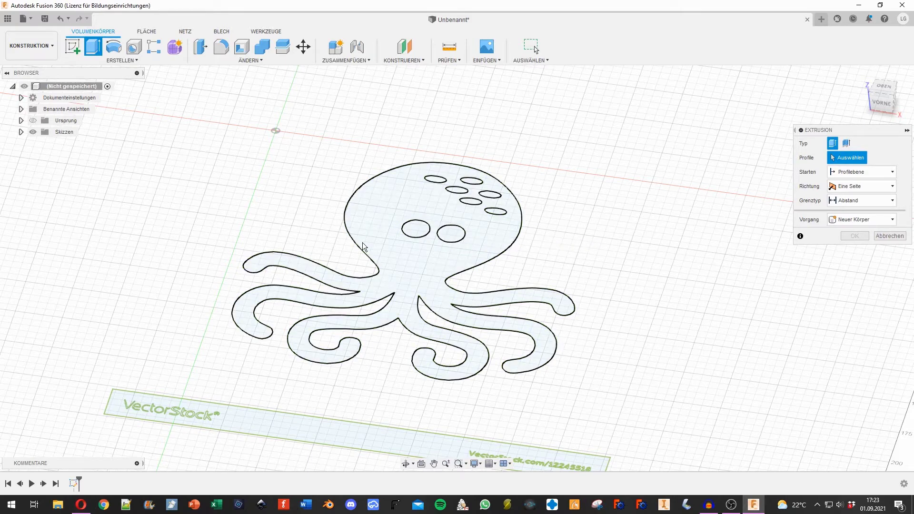
click(413, 271)
shift+middle_drag(591, 304, 431, 286)
drag(428, 284, 429, 190)
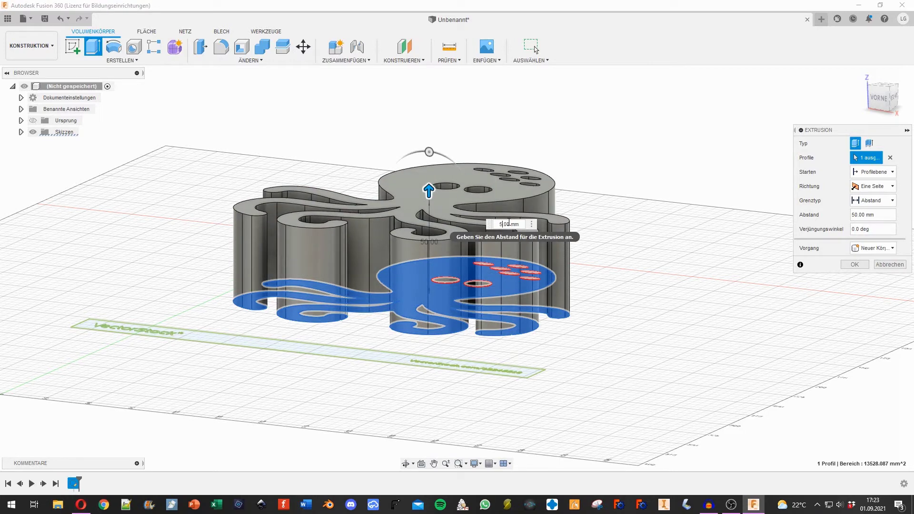
key(Return)
shift+middle_drag(507, 225, 593, 188)
key(Escape)
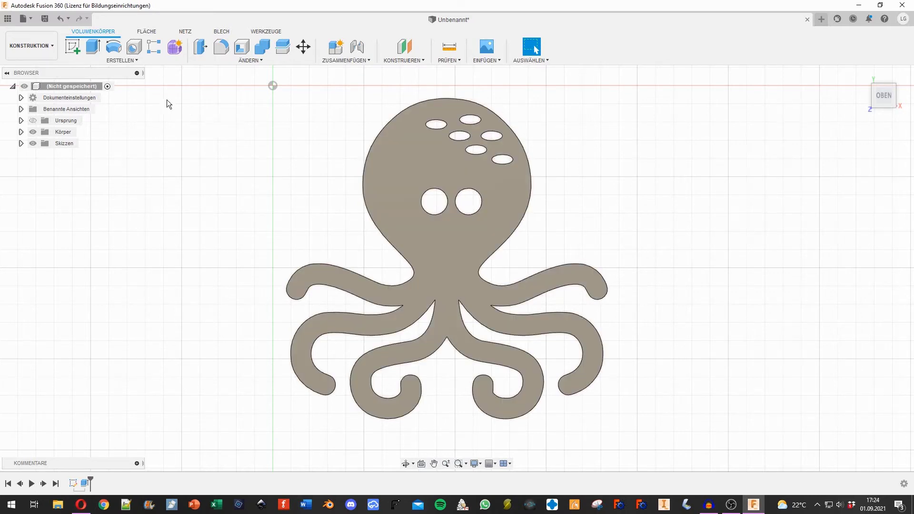
Save the design as "test1" in Admin Project.
click(41, 19)
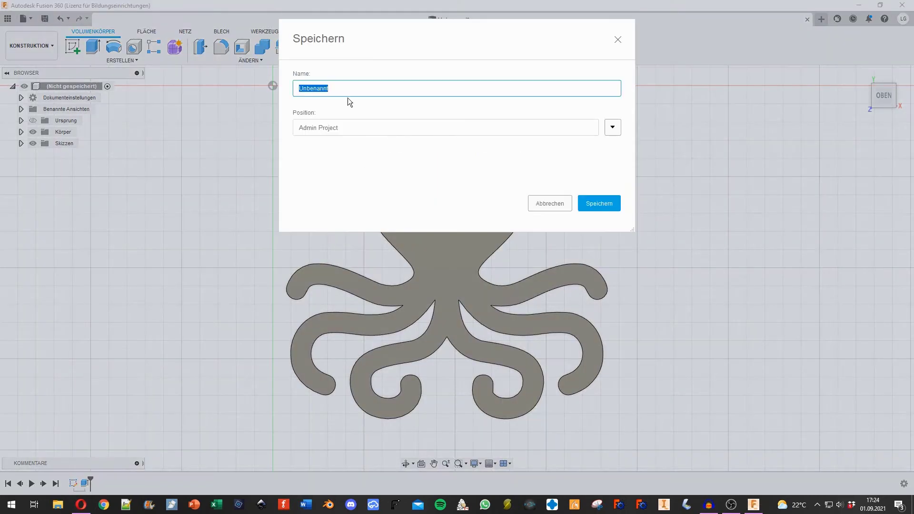
text(test1)
click(594, 203)
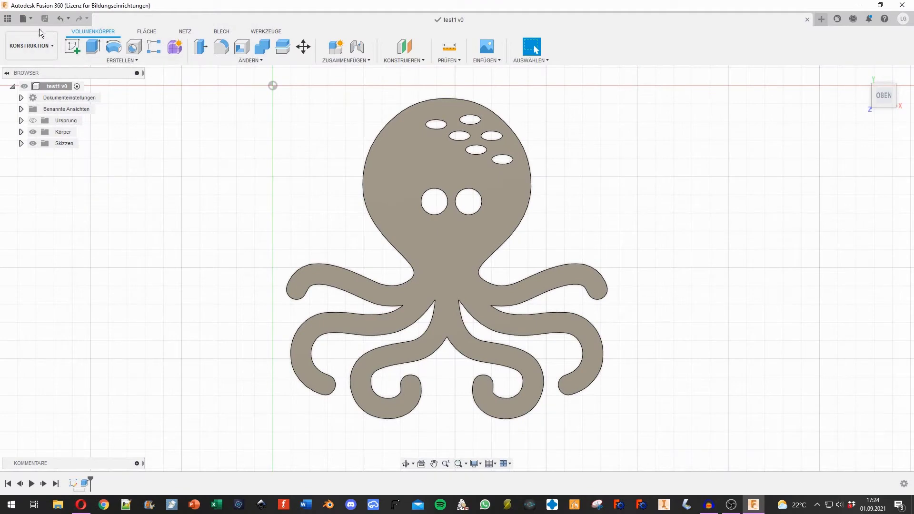
Export the design as an Autodesk Inventor 2019 part file (*.ipt) and close the job status report.
click(26, 19)
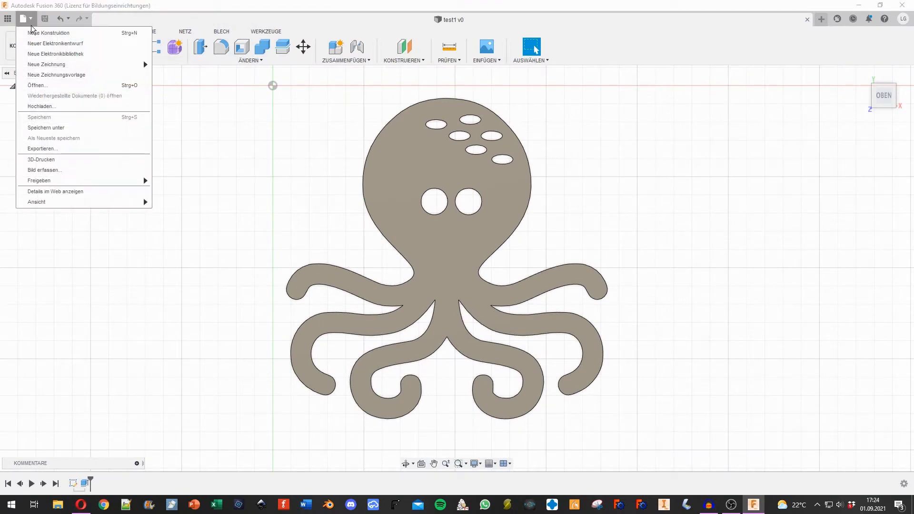
click(44, 148)
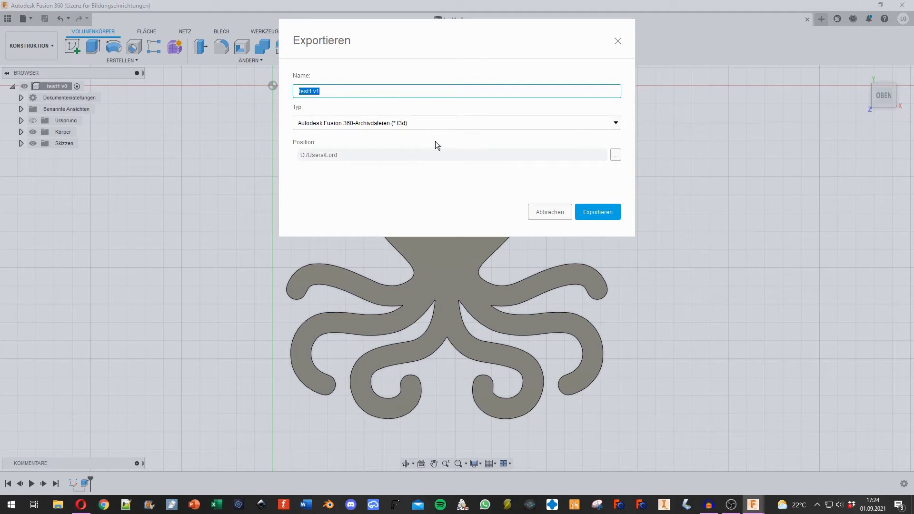
click(616, 124)
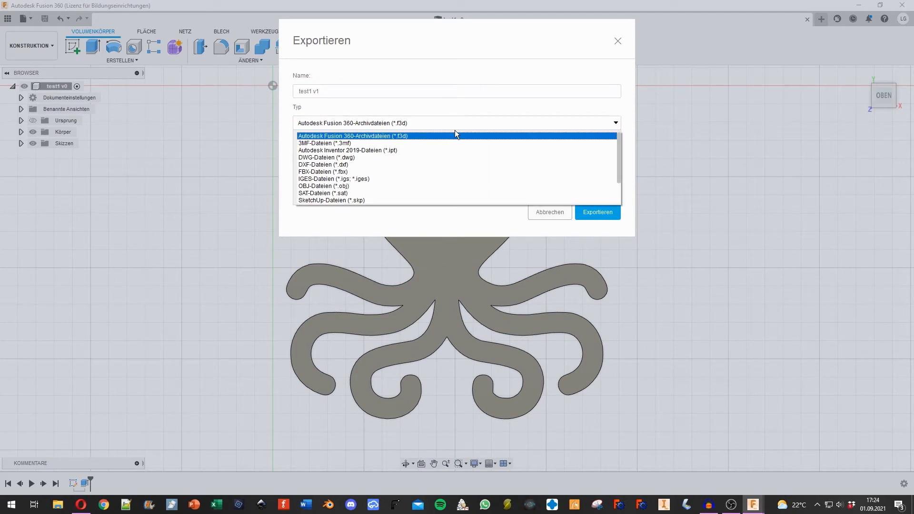
click(395, 150)
click(592, 209)
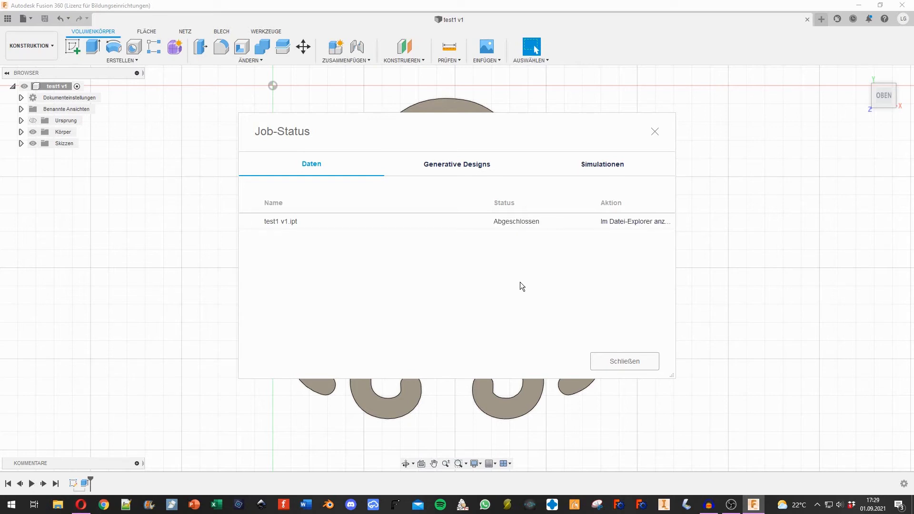
click(630, 361)
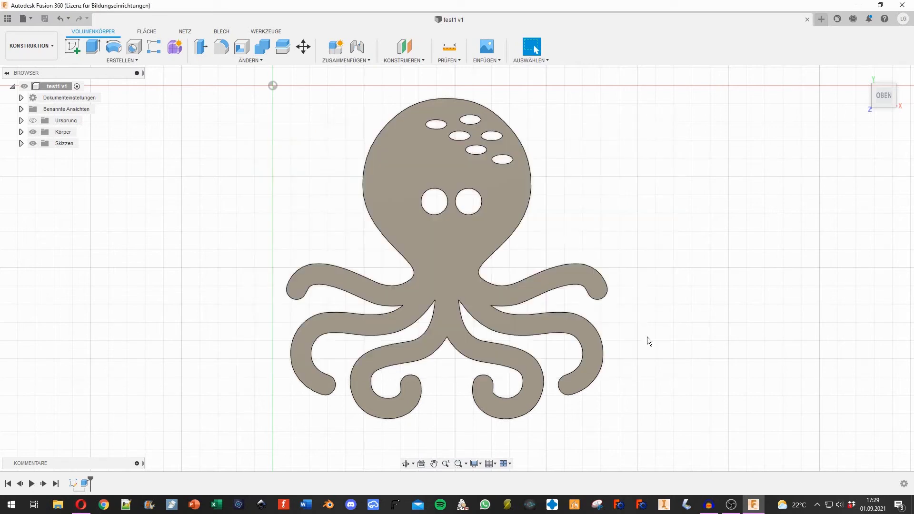
Show the desktop and place the exported "test1 v1" file beside the two octopus image files.
click(858, 5)
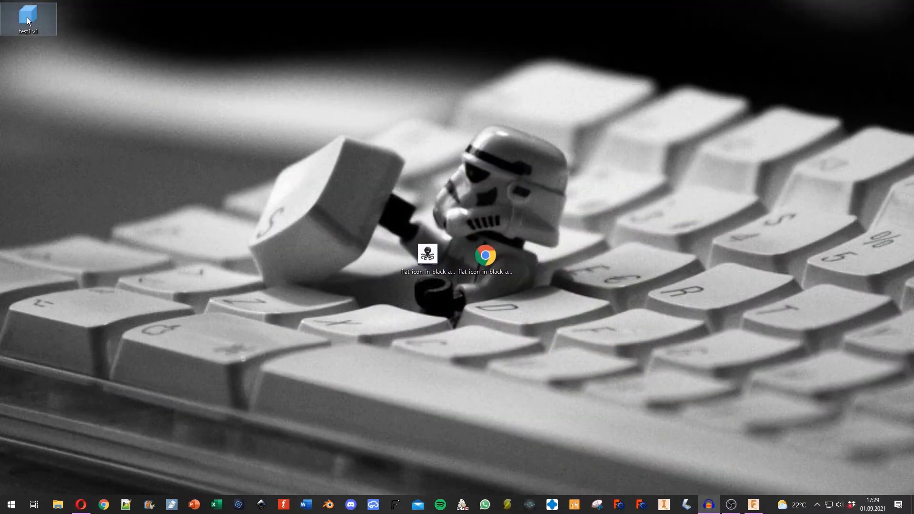
drag(27, 17, 374, 262)
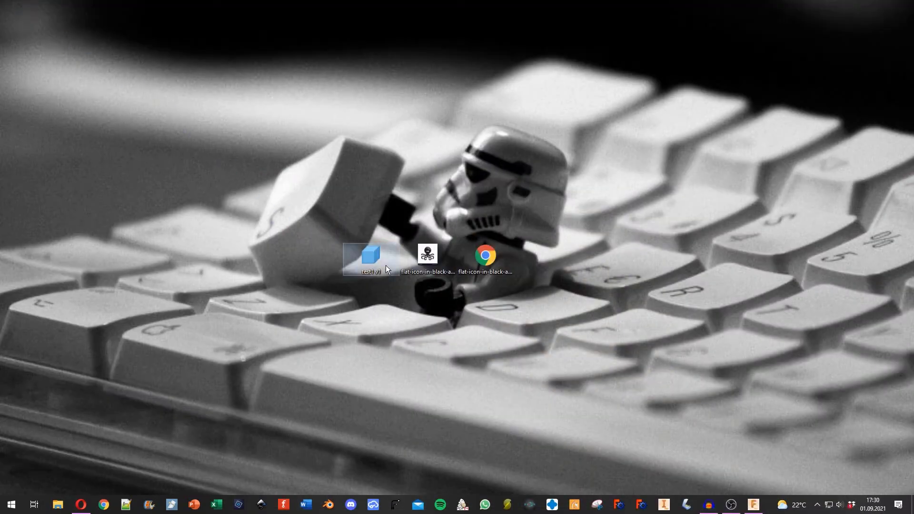
click(373, 284)
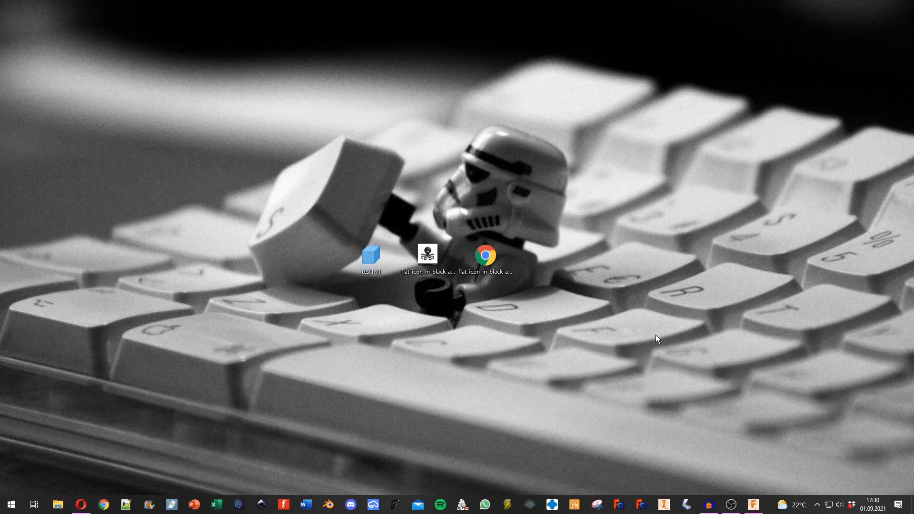
Switch to Autodesk Inventor and open the exported part "test1 v1.ipt".
click(663, 504)
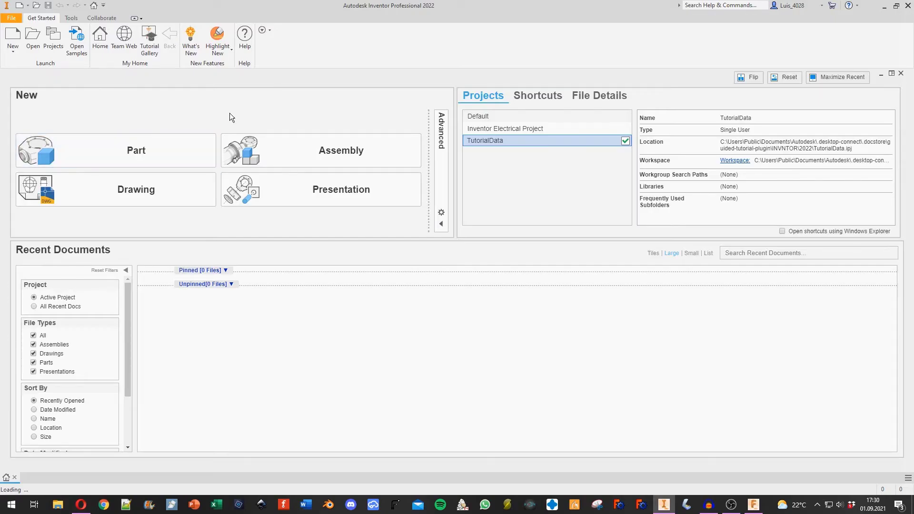
click(12, 18)
key(Escape)
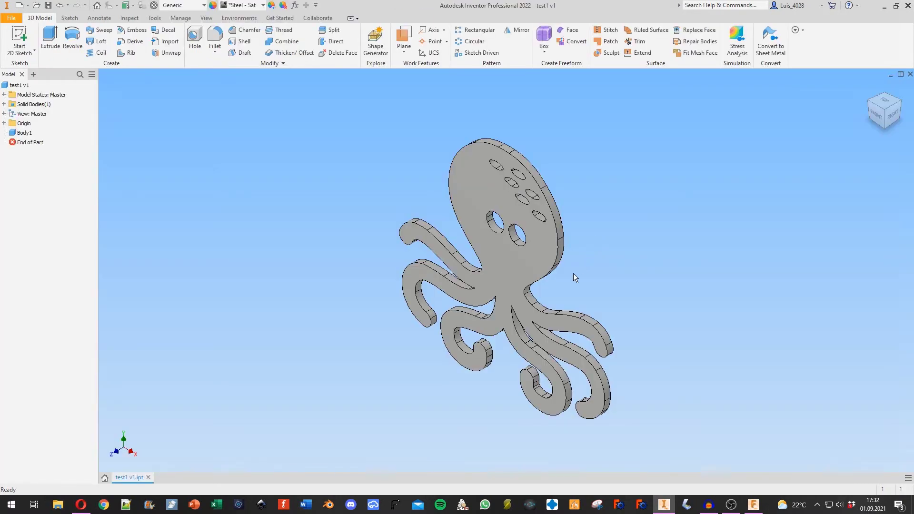
Sketch a circle on the octopus's front face, just below its left eye hole, and finish the sketch.
shift+middle_drag(573, 273, 663, 228)
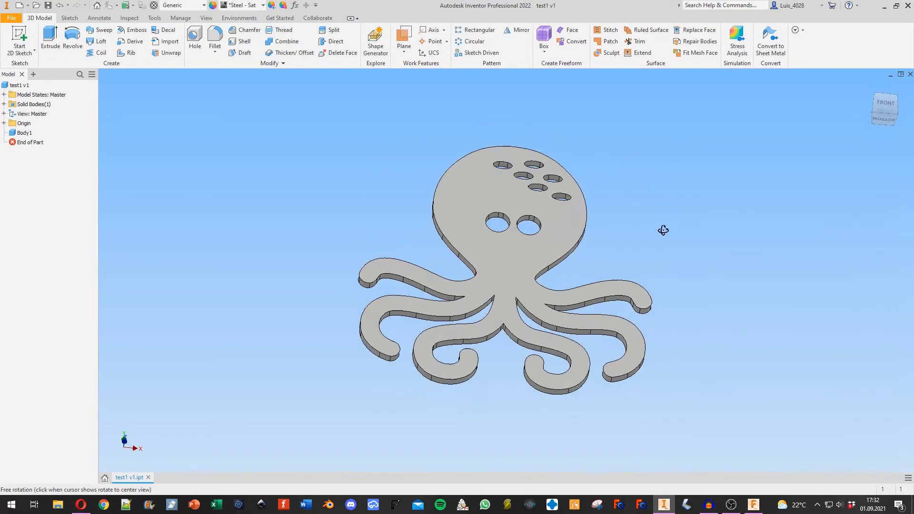
click(23, 37)
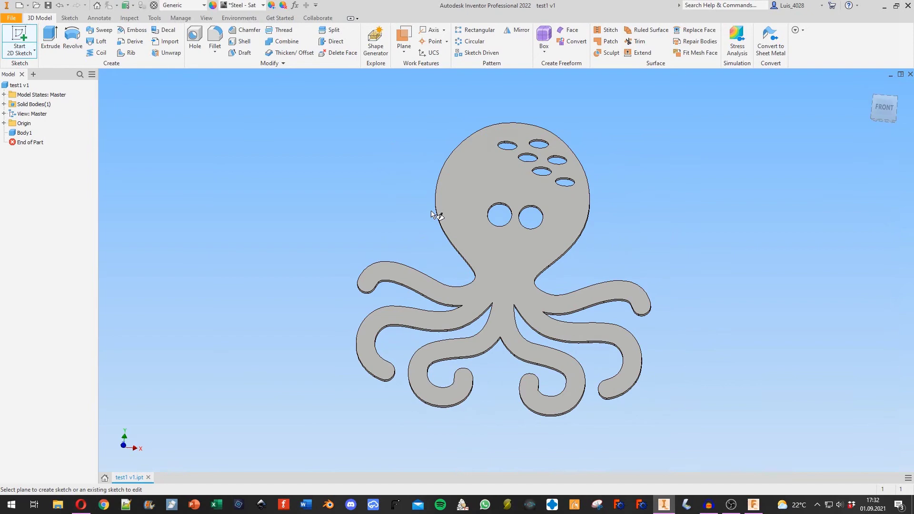
click(486, 239)
scroll(590, 246, up, 7)
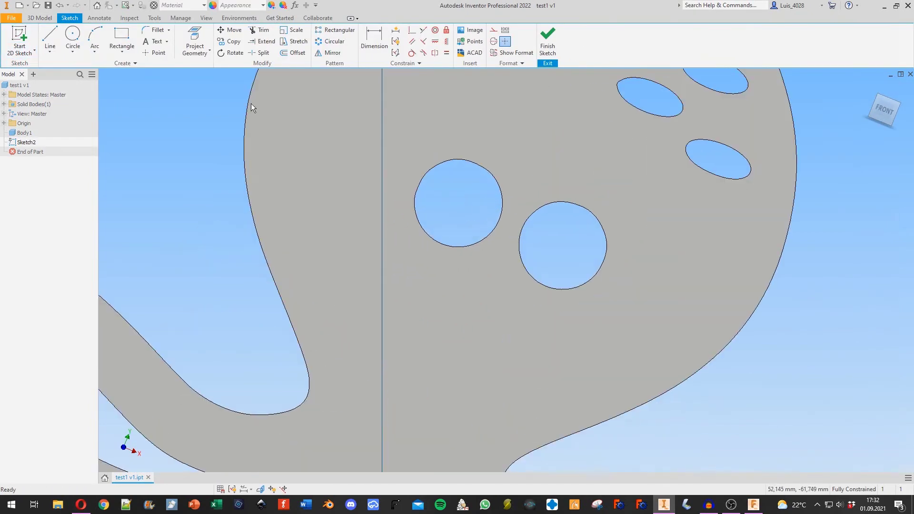
click(72, 38)
click(398, 299)
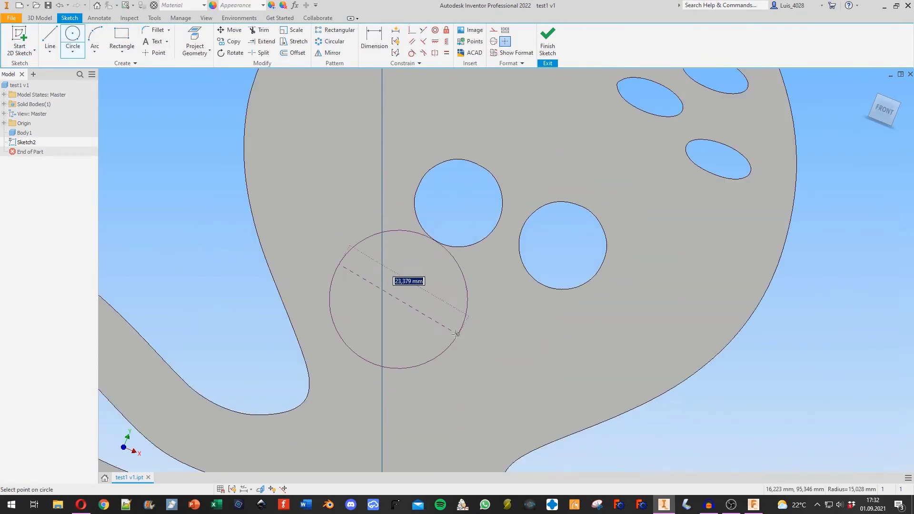
click(450, 324)
right_click(503, 339)
click(543, 340)
click(547, 43)
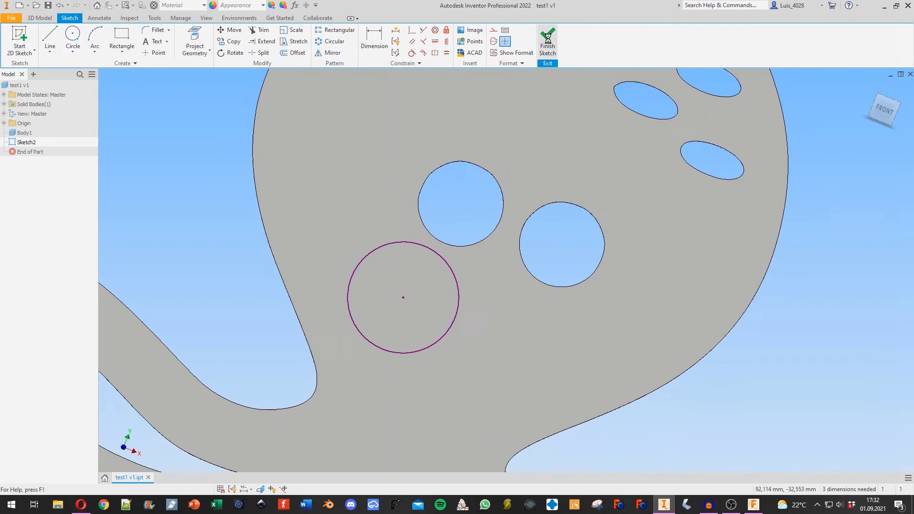
Extrude the circle as a 10 mm cut through the octopus body.
click(50, 38)
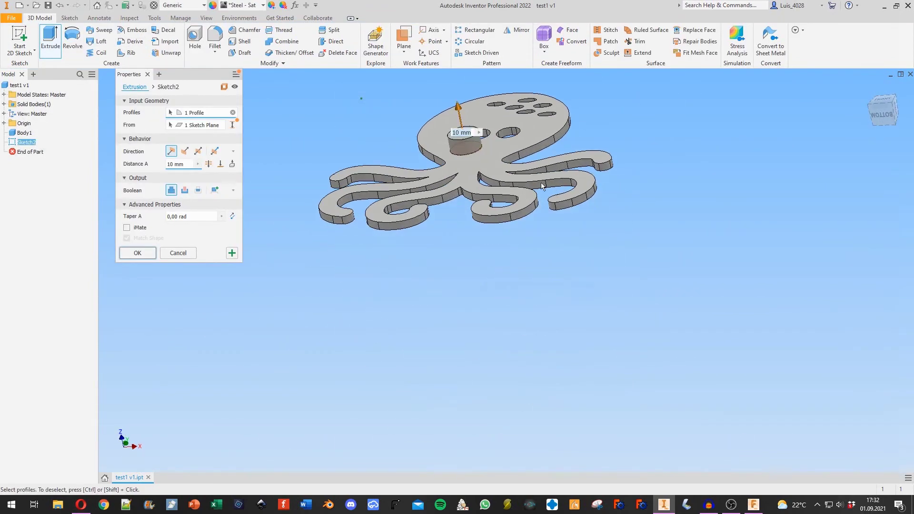
click(184, 190)
scroll(429, 310, down, 5)
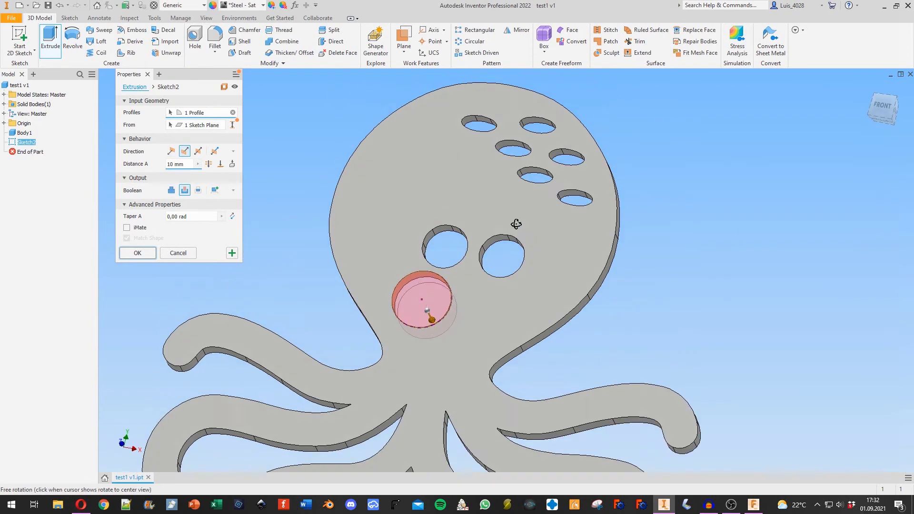
scroll(432, 302, down, 2)
scroll(432, 302, up, 5)
scroll(430, 316, down, 5)
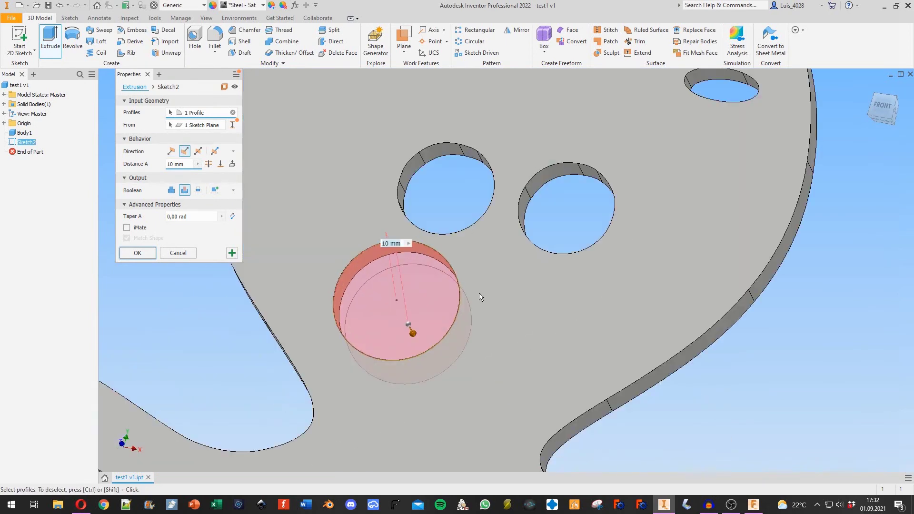
shift+middle_drag(480, 295, 519, 285)
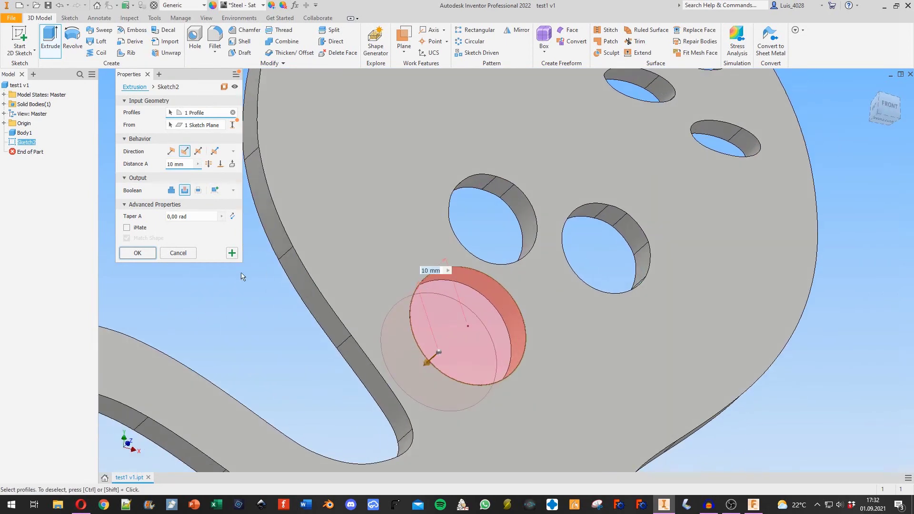
click(138, 253)
scroll(474, 261, up, 5)
mouse_move(533, 259)
shift+middle_down()
mouse_move(374, 263)
mouse_move(461, 236)
mouse_move(429, 280)
mouse_move(474, 288)
mouse_move(526, 244)
shift+middle_up()
key(ctrl+z)
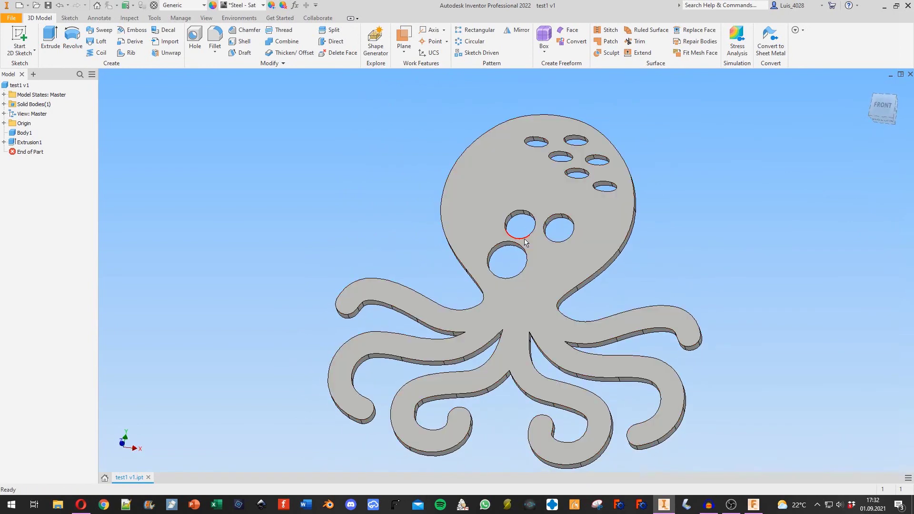